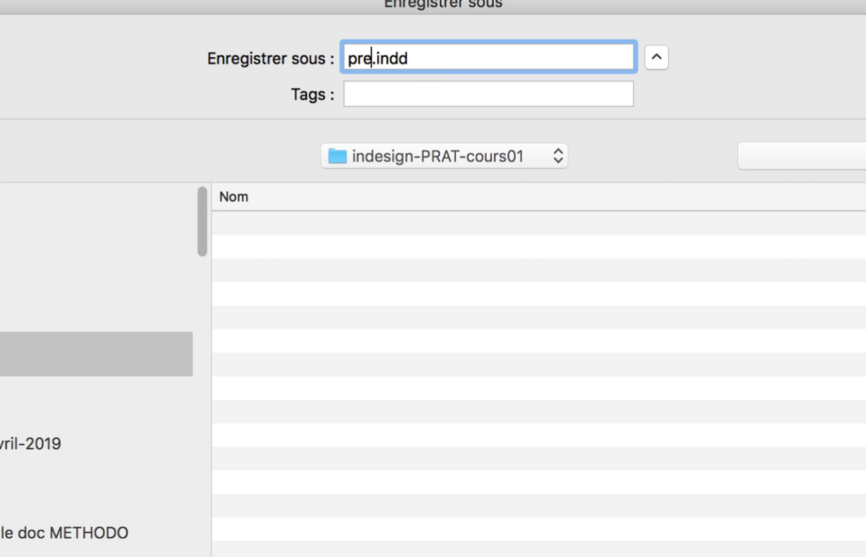
- Save the file as premier-cours-PRAT-01 in the indesign-PRAT-cours01 folder in InDesign CC 2018 format
text(rs-PRAT-)
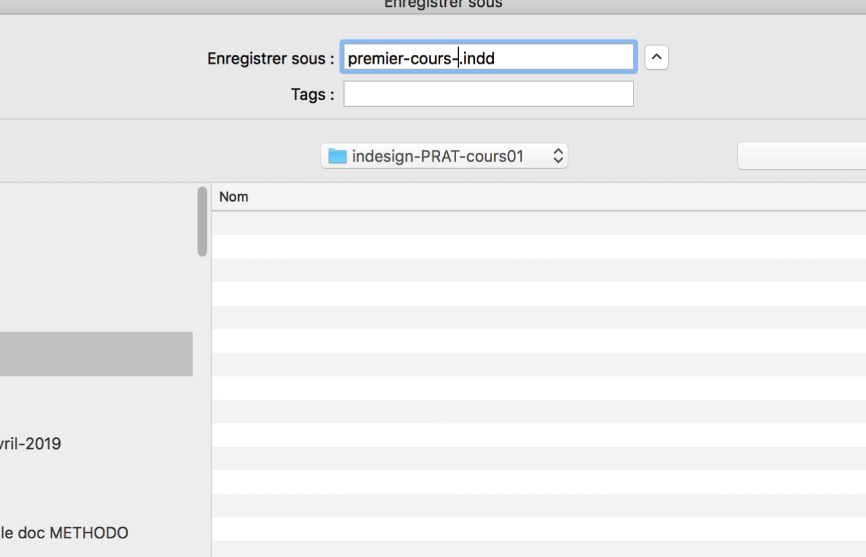
text(01)
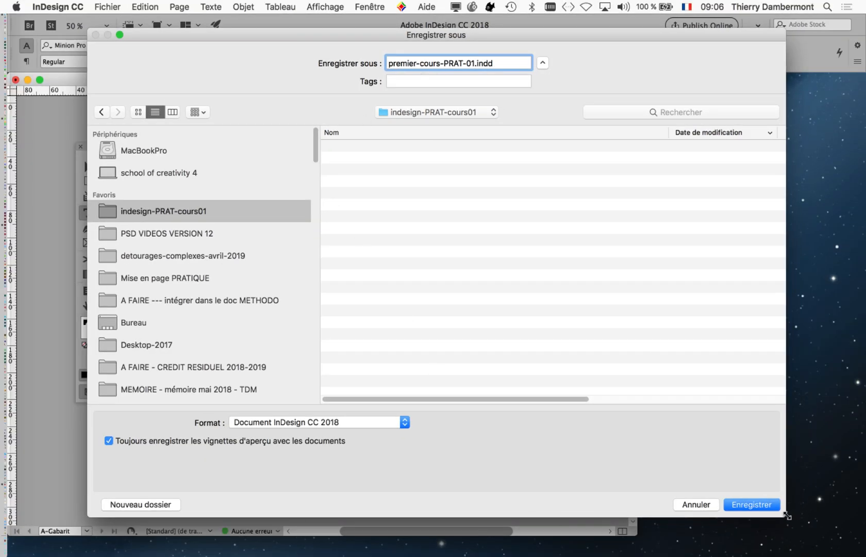
click(740, 503)
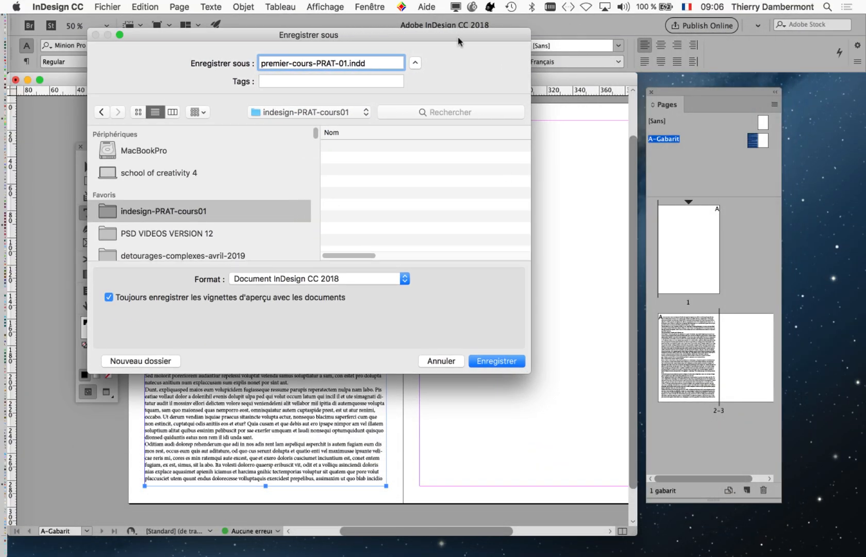
drag(458, 37, 618, 128)
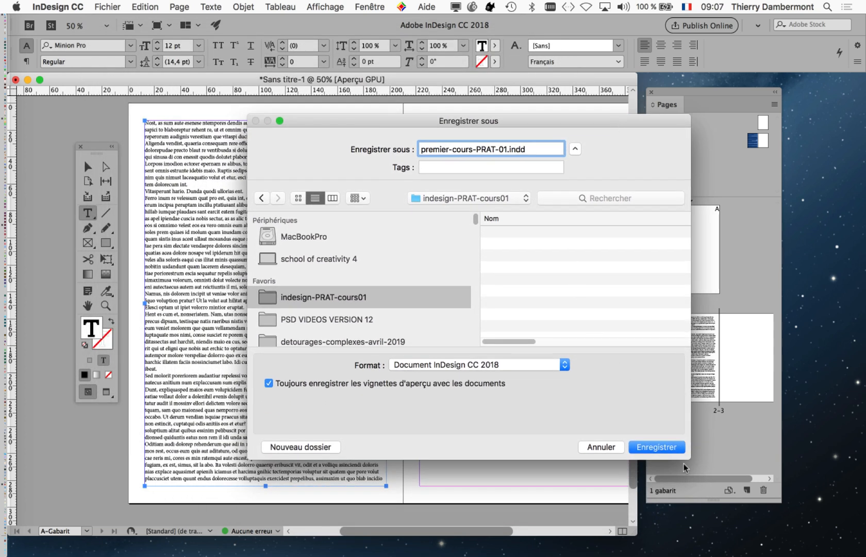
drag(685, 457, 769, 517)
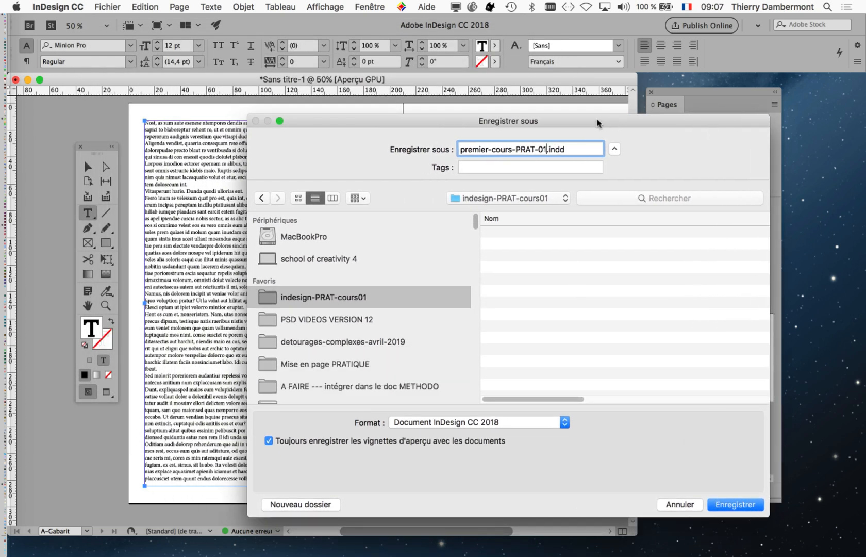
drag(597, 122, 579, 93)
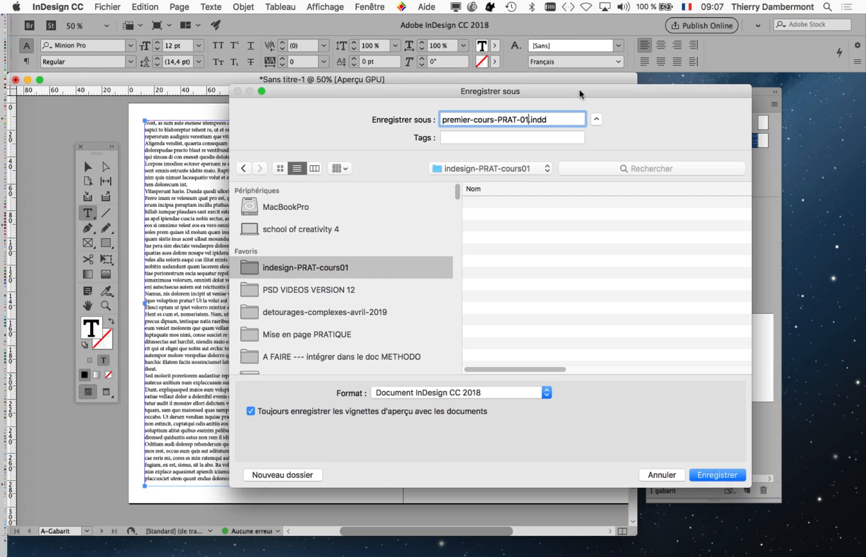
click(716, 474)
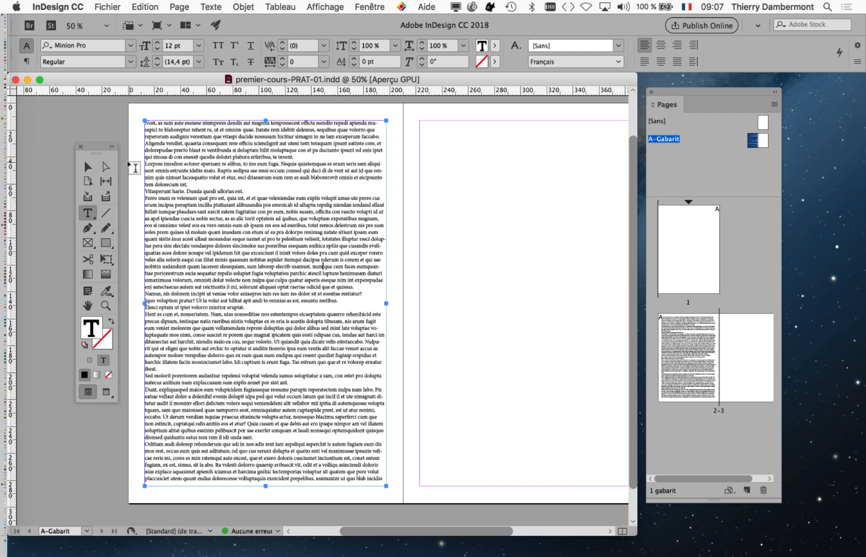
- Move the Tools panel up-left, place the cursor in the placeholder text, and shift the Pages panel right
drag(100, 145, 78, 122)
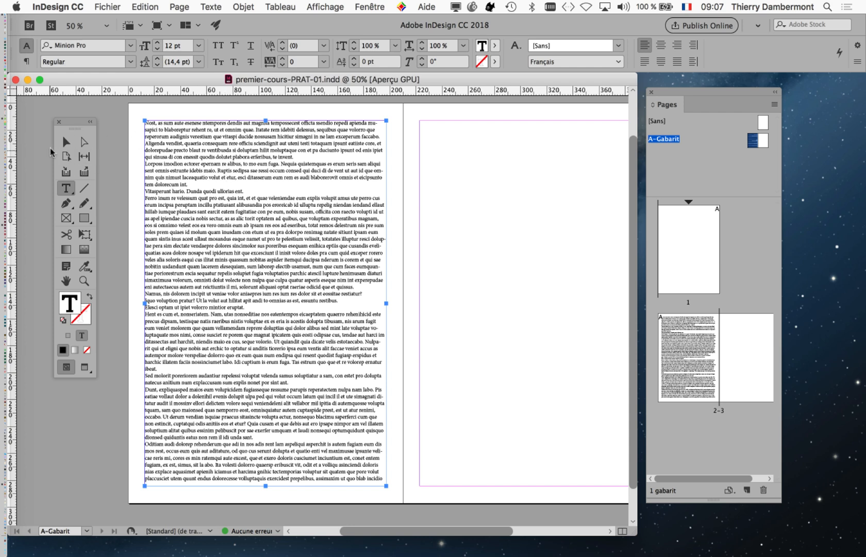
click(66, 141)
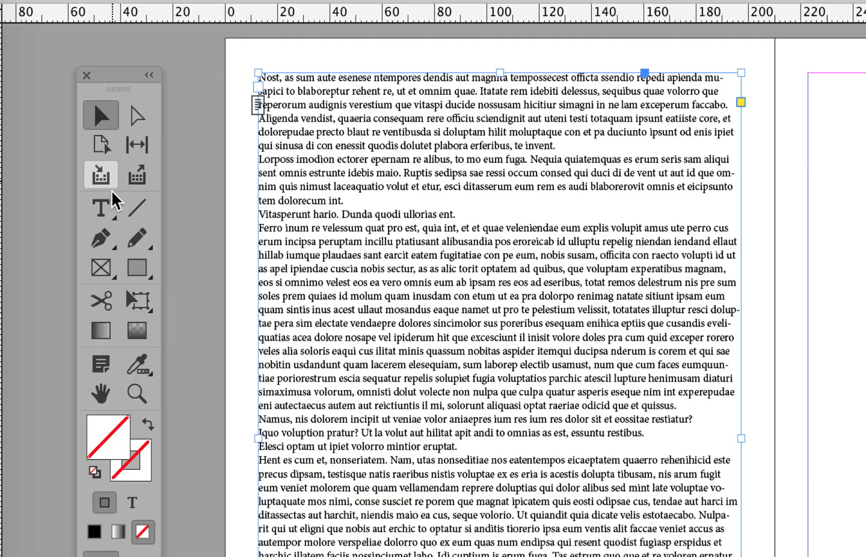
click(116, 258)
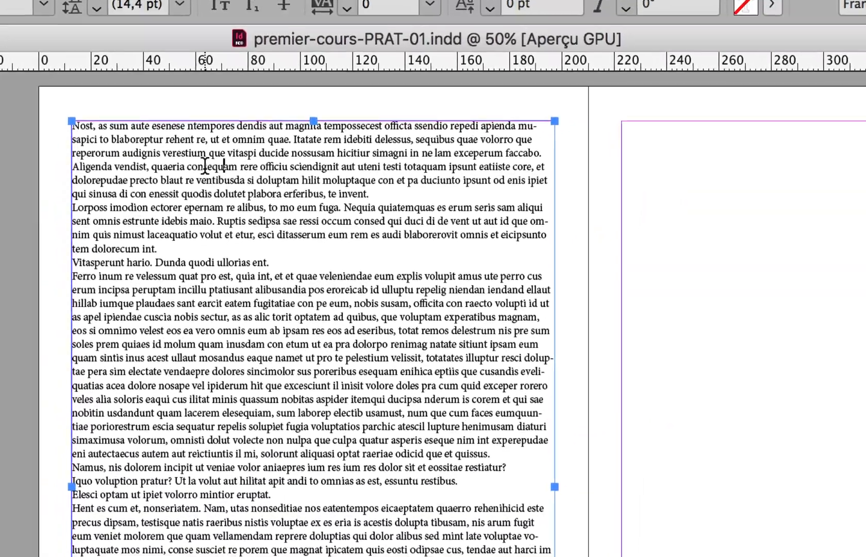
click(203, 179)
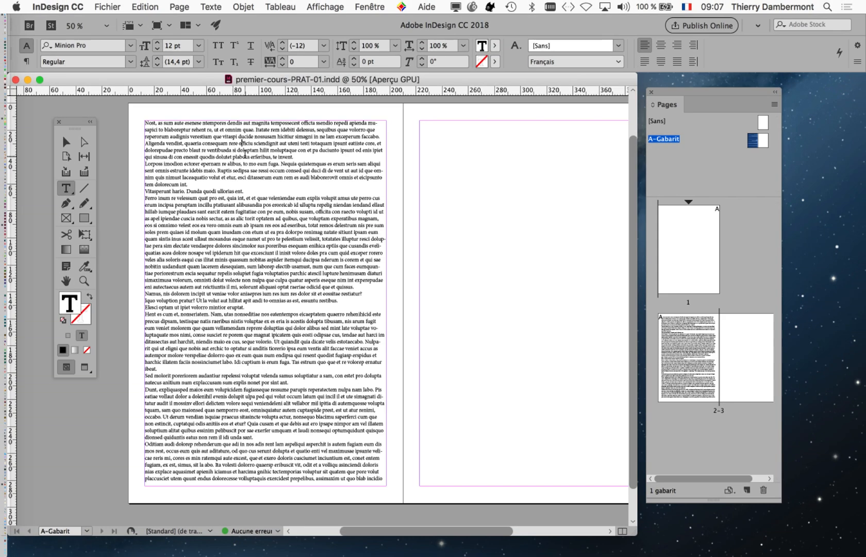
drag(694, 93, 771, 87)
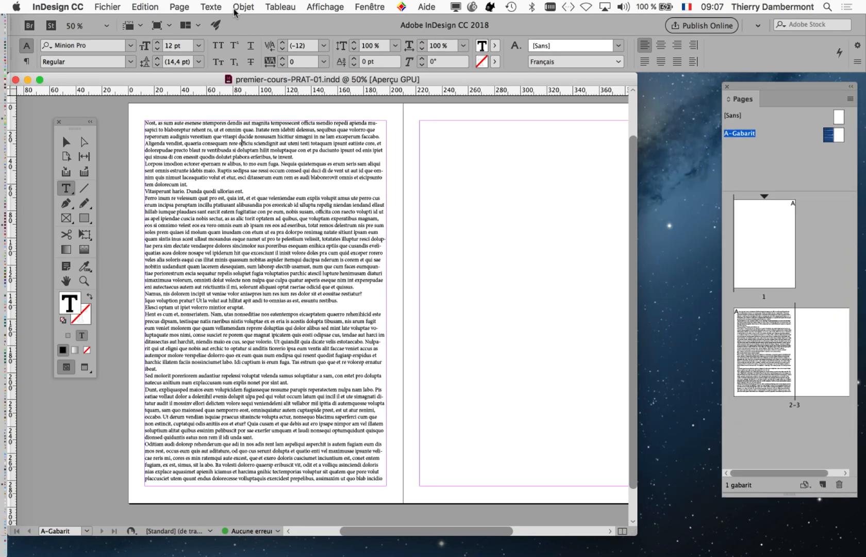
- Show Texte > Styles de paragraphe as a smaller floating panel beside the Pages panel
click(211, 6)
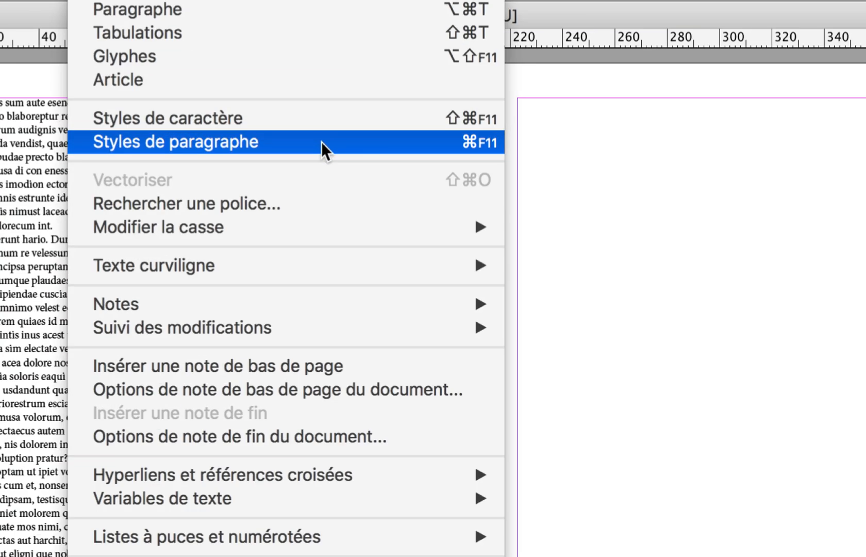
click(321, 142)
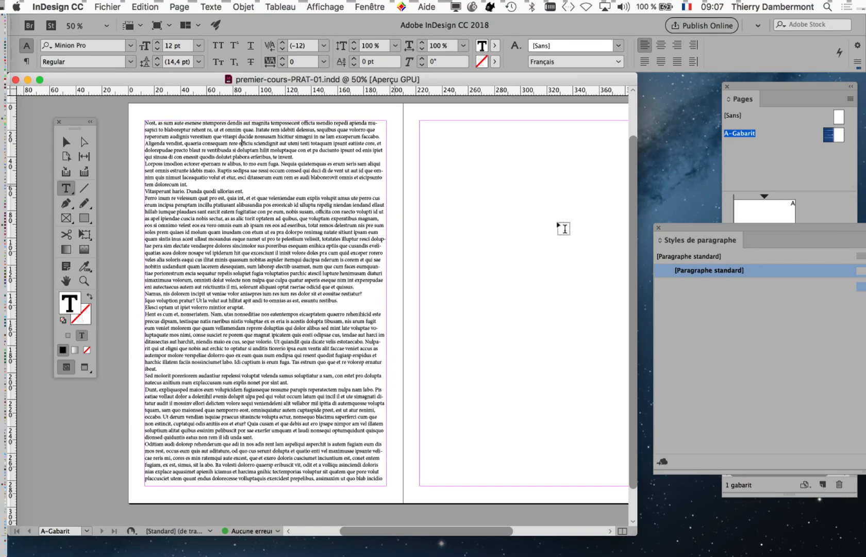
drag(688, 231, 412, 126)
drag(800, 366, 555, 410)
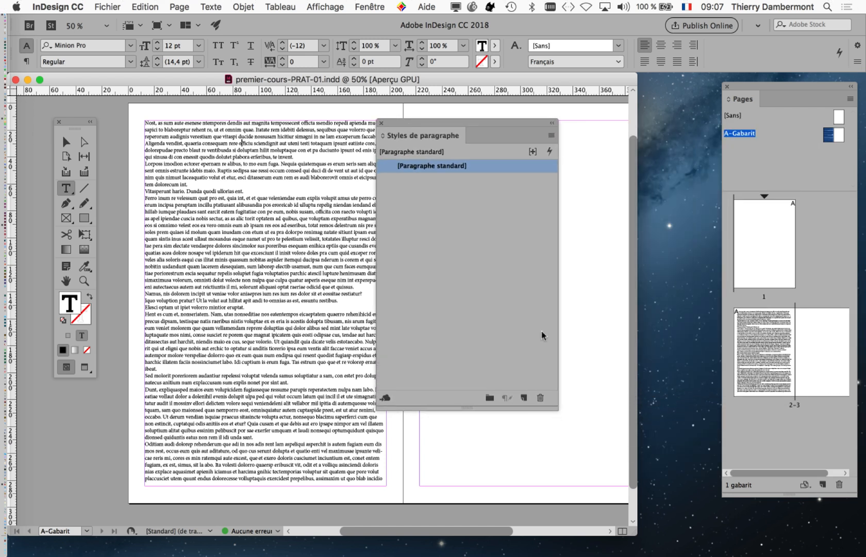
drag(429, 124, 514, 134)
click(265, 135)
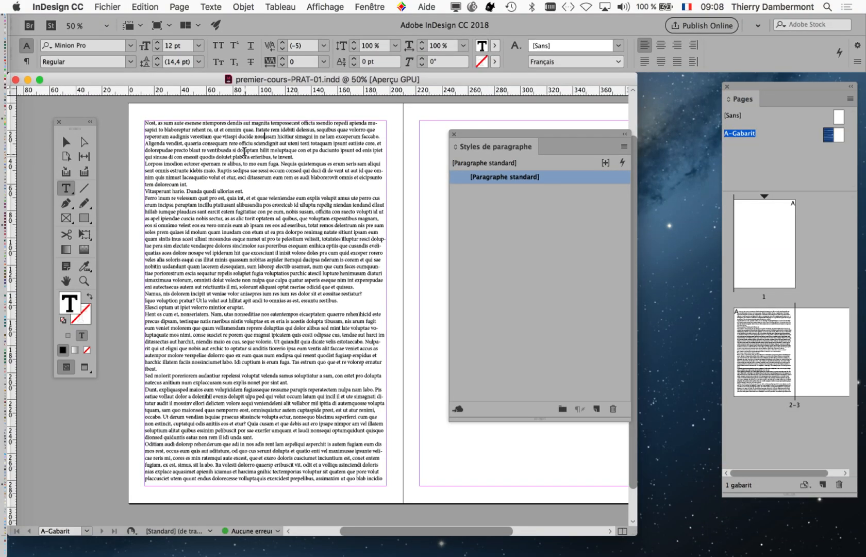
drag(474, 134, 513, 147)
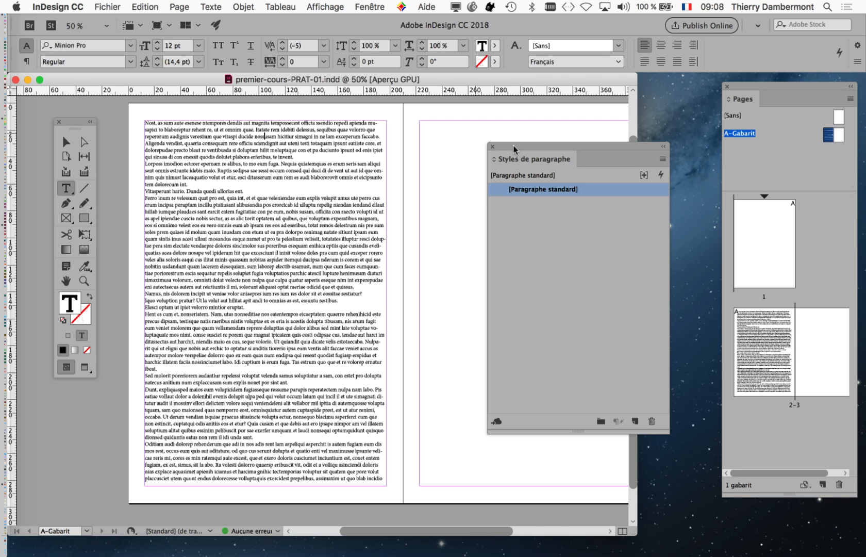
- Nudge the Styles de paragraphe panel higher and place the cursor in the first paragraph
click(207, 7)
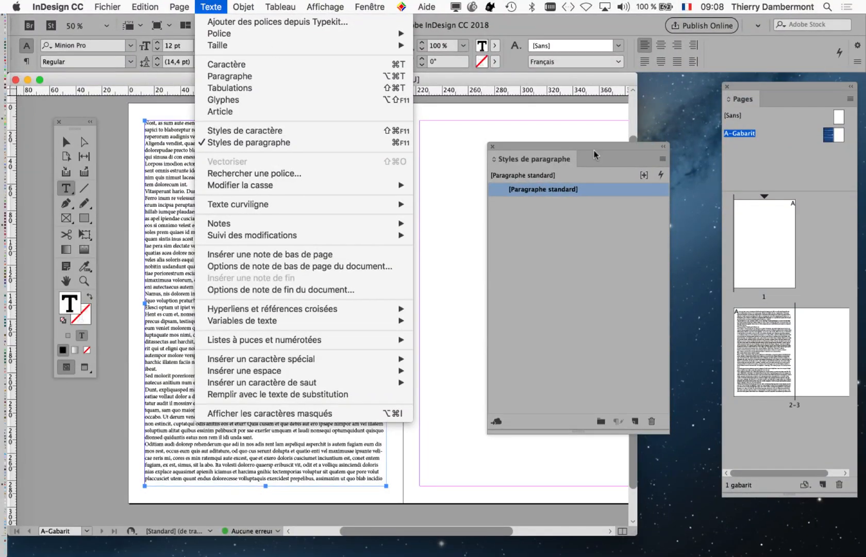
click(603, 150)
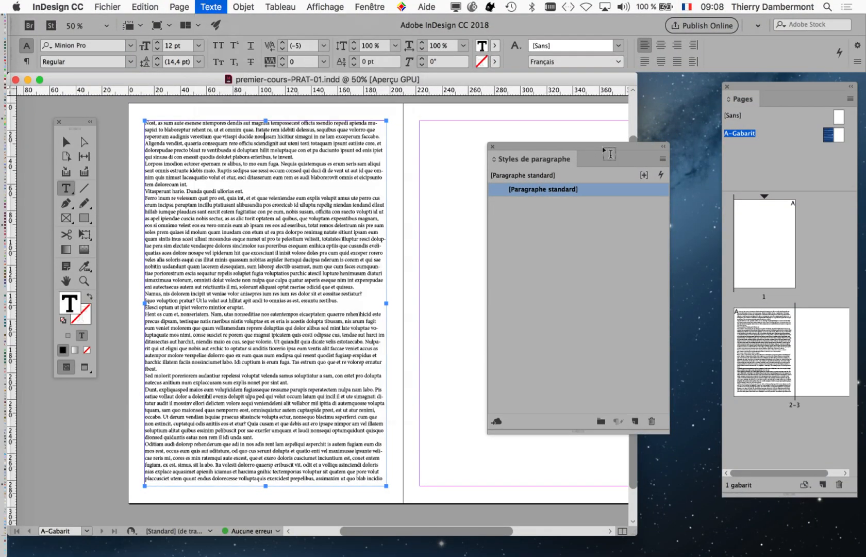
drag(603, 149, 600, 125)
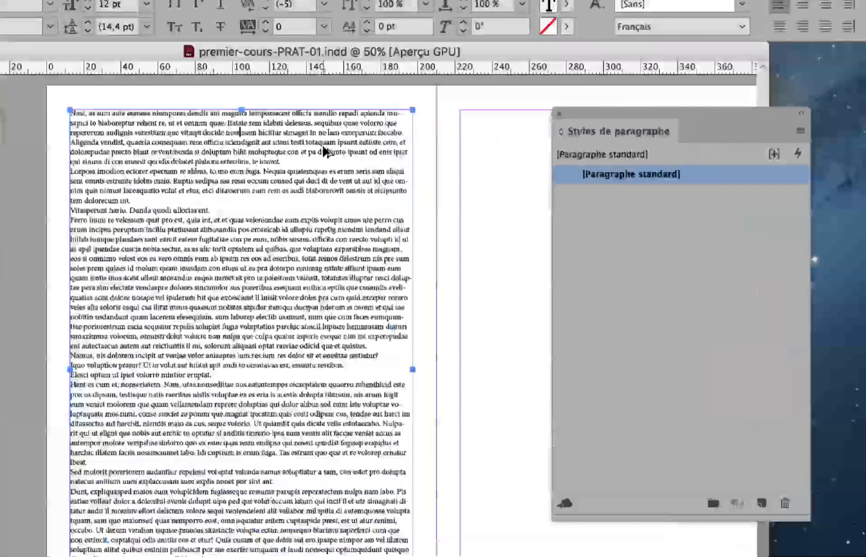
double_click(324, 148)
click(320, 143)
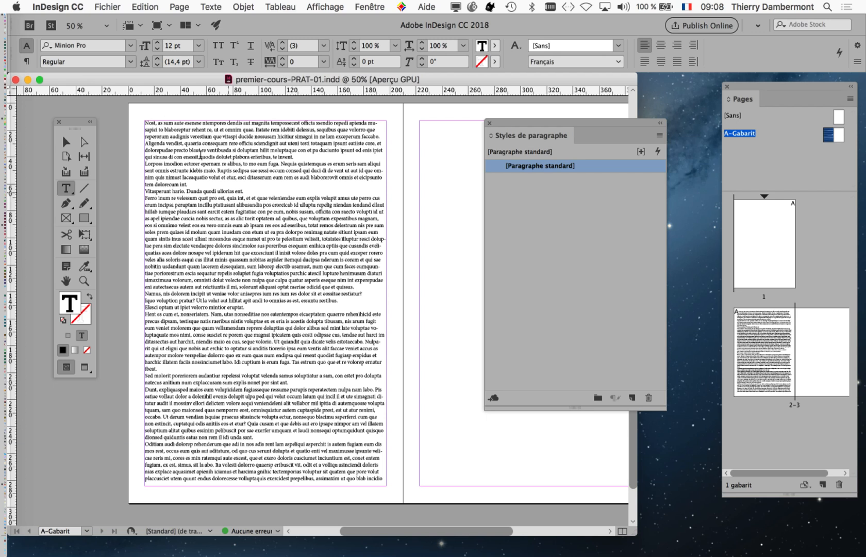
click(211, 7)
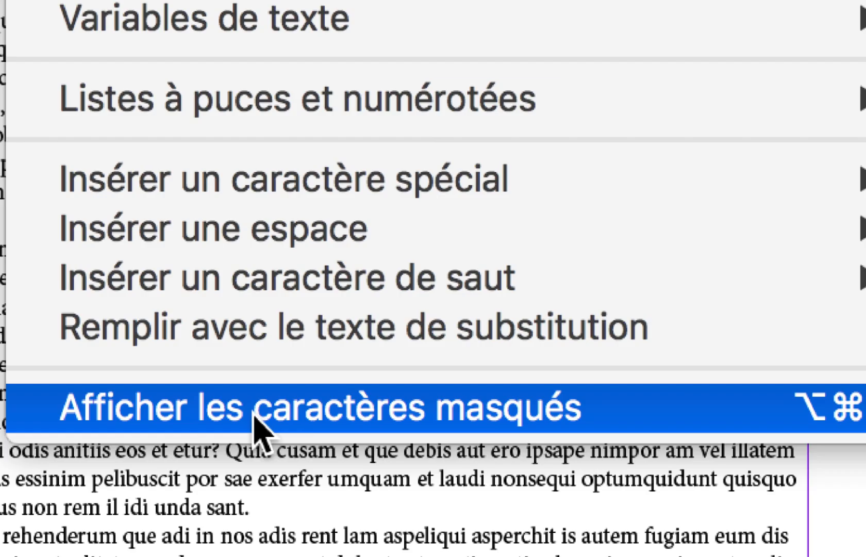
- Turn on Afficher les caractères masqués and zoom in to check the pilcrows and space dots
click(256, 415)
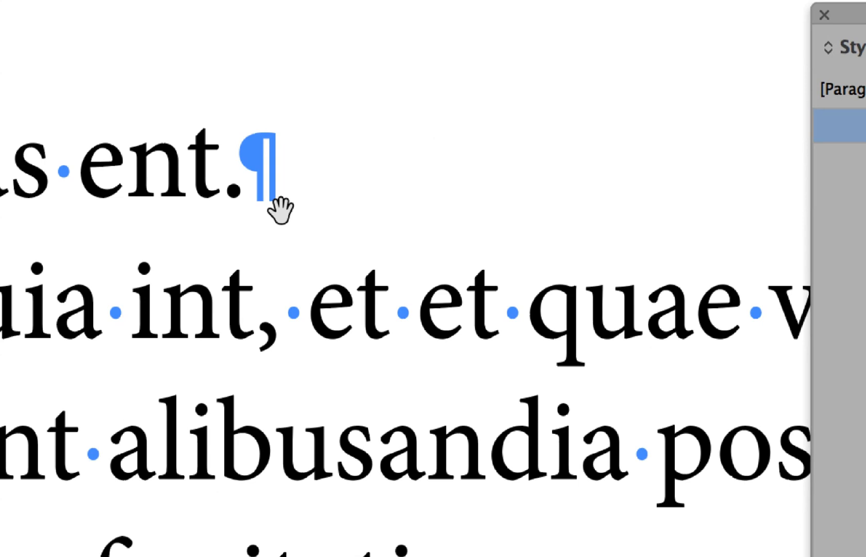
scroll(280, 210, down, 10)
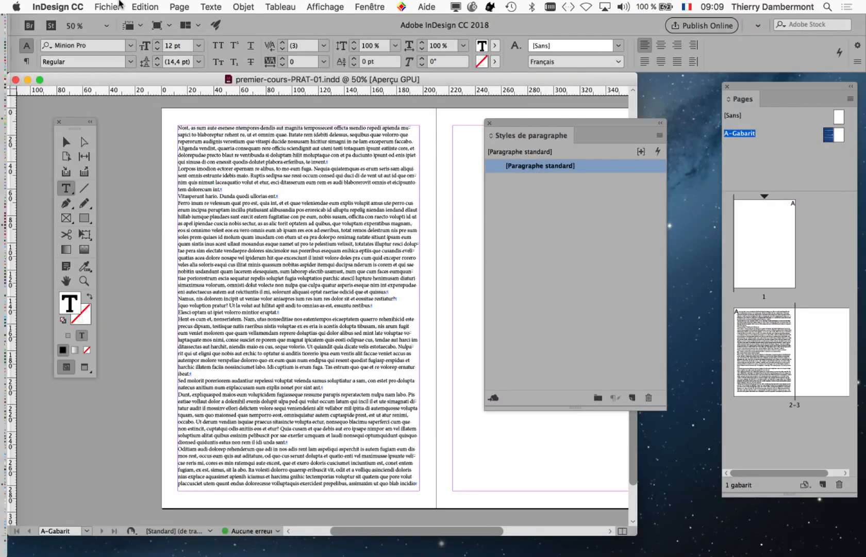
click(107, 6)
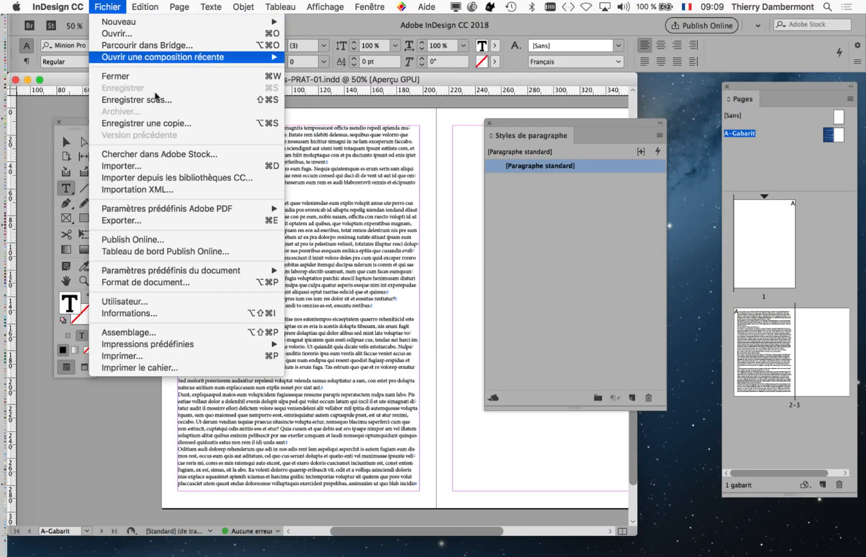
- Save the document as premier-cours-PRAT-02.indd by changing the 01 in the name to 02
click(156, 99)
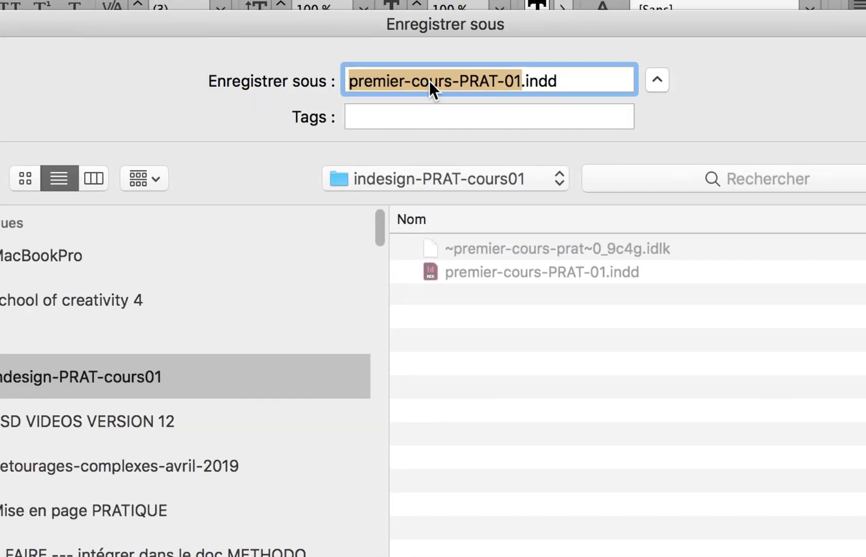
click(432, 81)
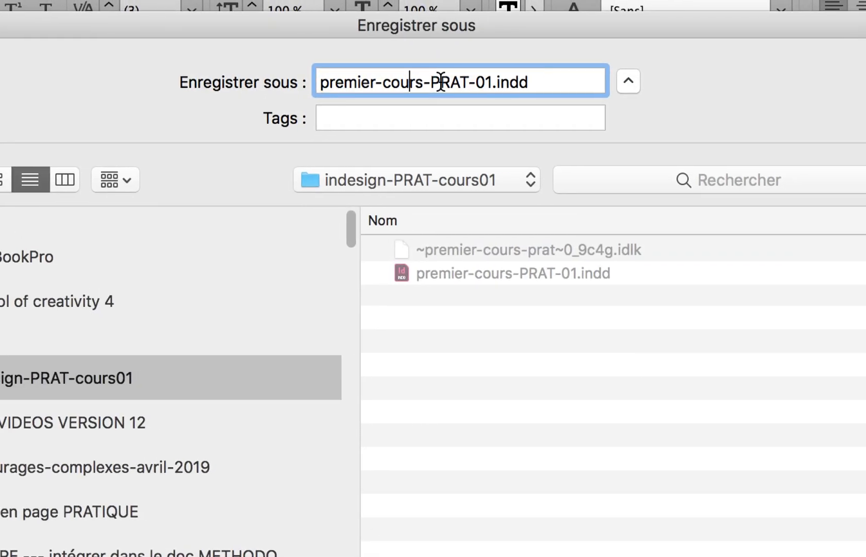
click(441, 81)
drag(493, 84, 484, 85)
text(2)
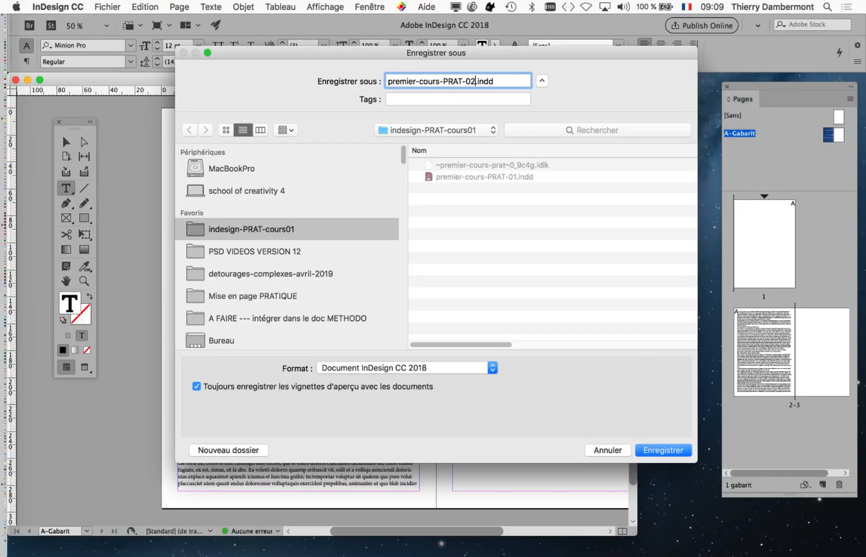
key(Return)
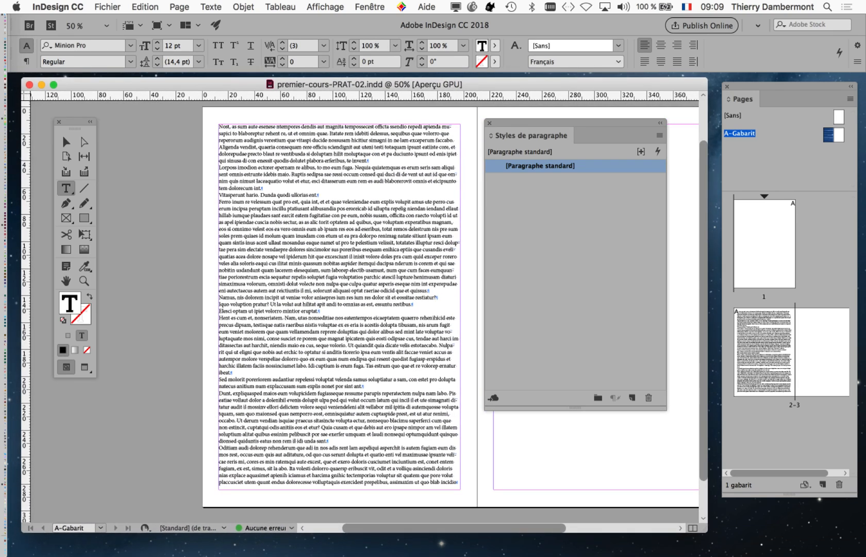
- Click into the text after 'te invent.' and choose Nouveau style de paragraphe from the panel menu
click(419, 202)
scroll(419, 201, right, 3)
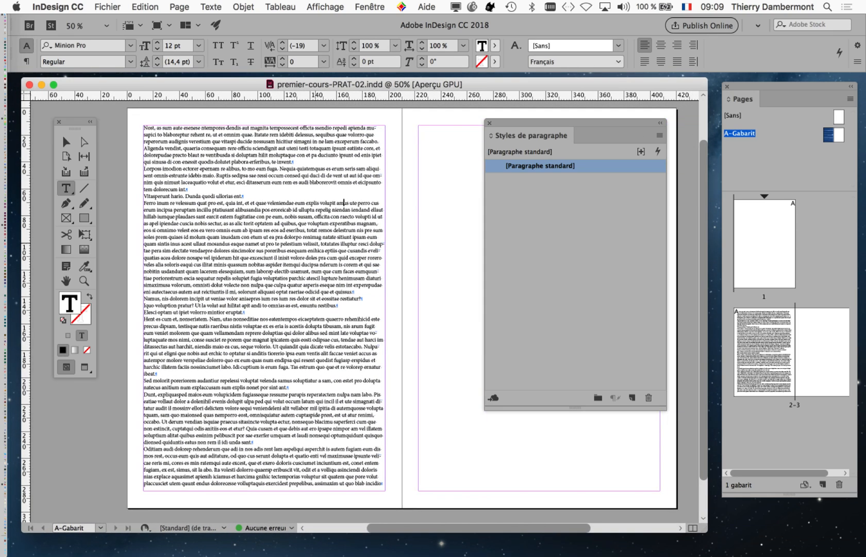
click(304, 161)
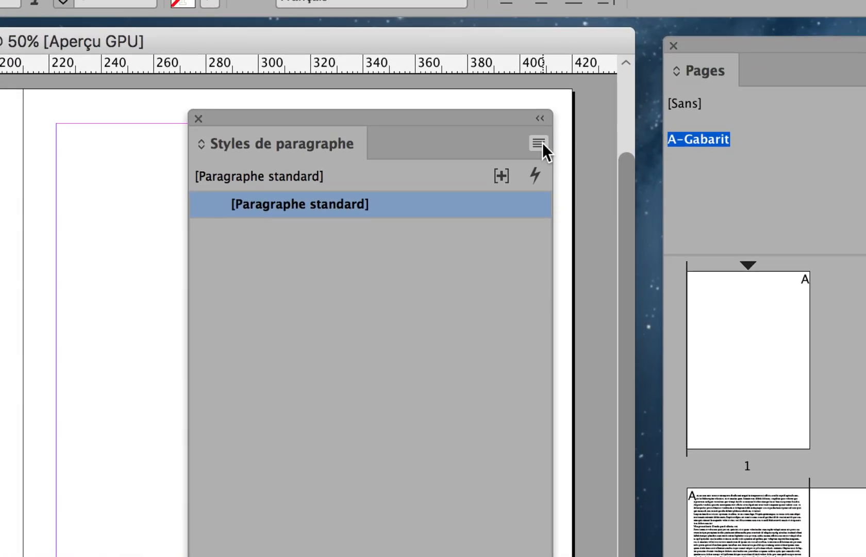
click(539, 143)
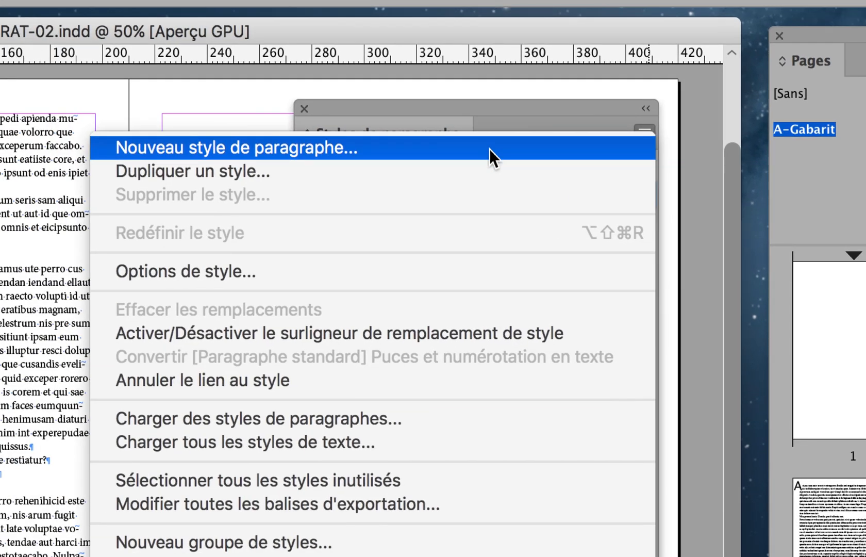
click(489, 148)
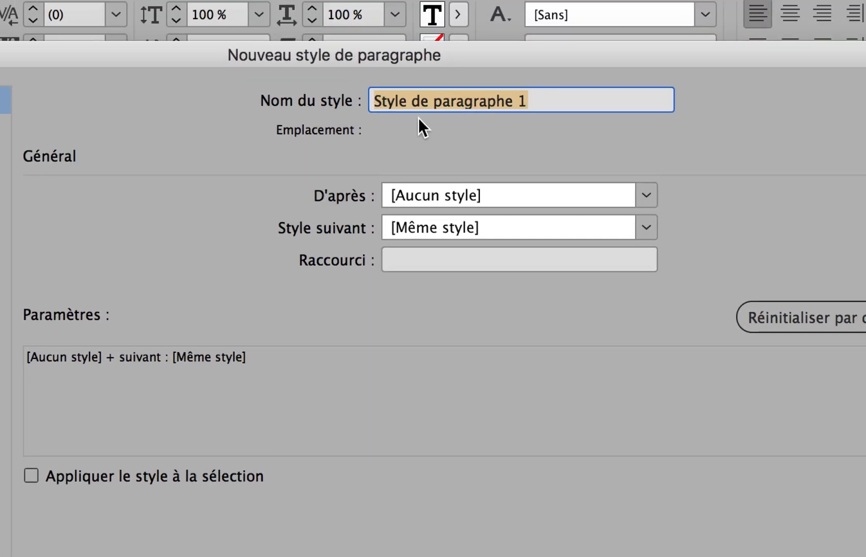
- Name the new paragraph style 'corps du texte (body)' and move the dialog off the page
text(c)
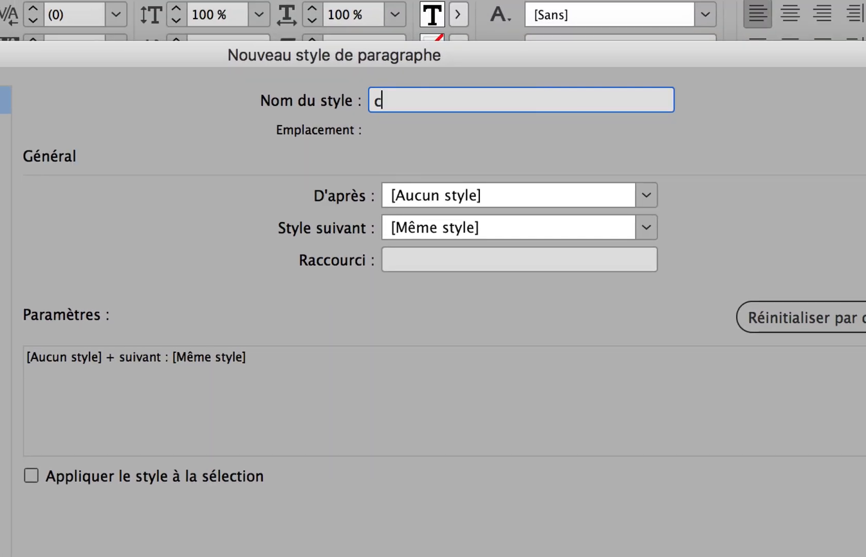
key(BackSpace)
text(corps du texte )
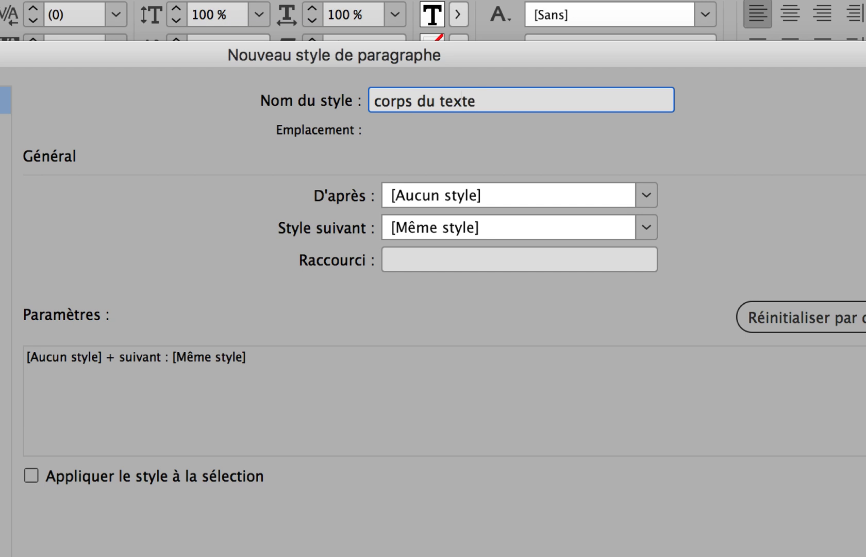
text((body))
drag(524, 101, 477, 102)
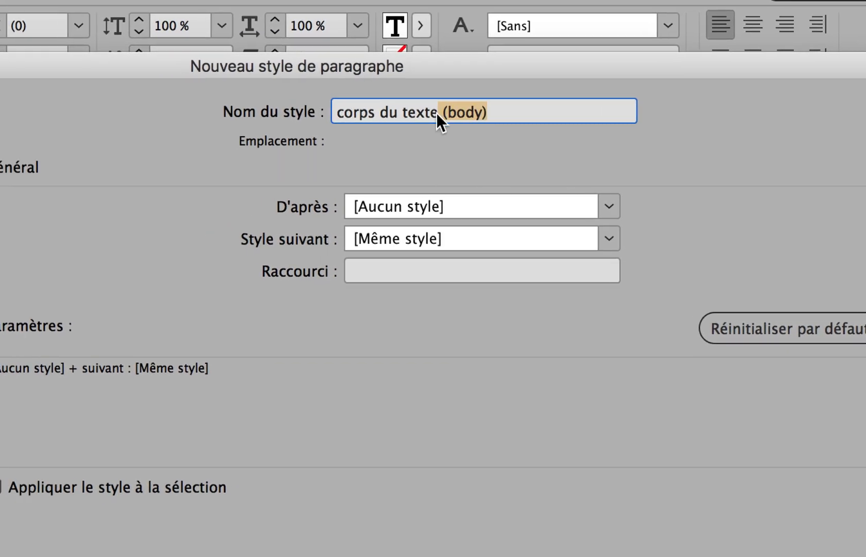
click(440, 113)
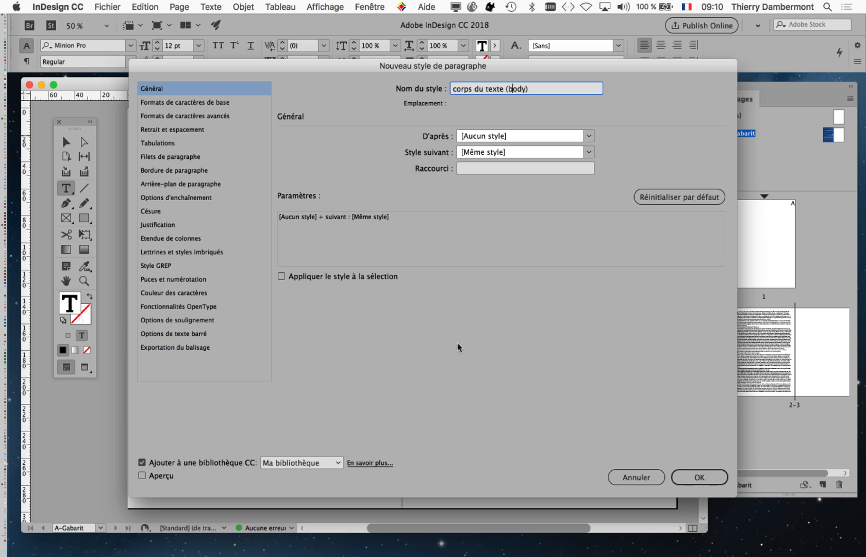
key(super+a)
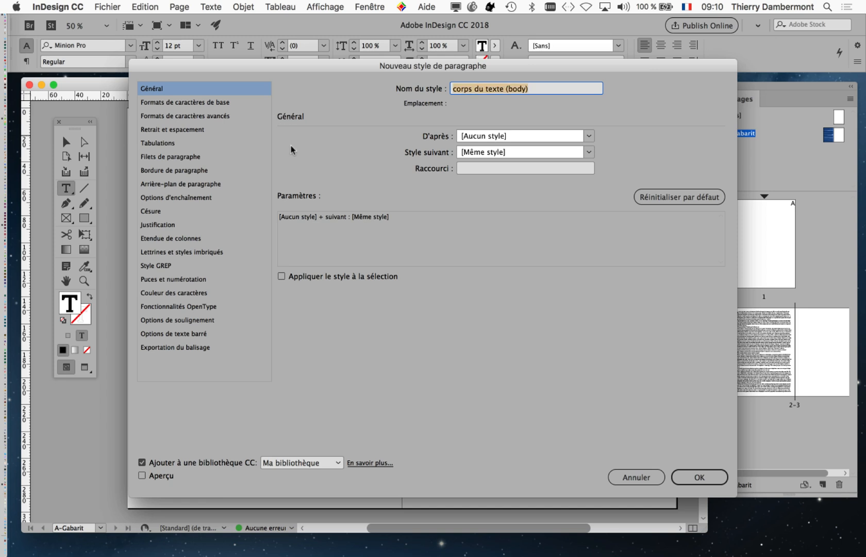
drag(234, 69, 361, 88)
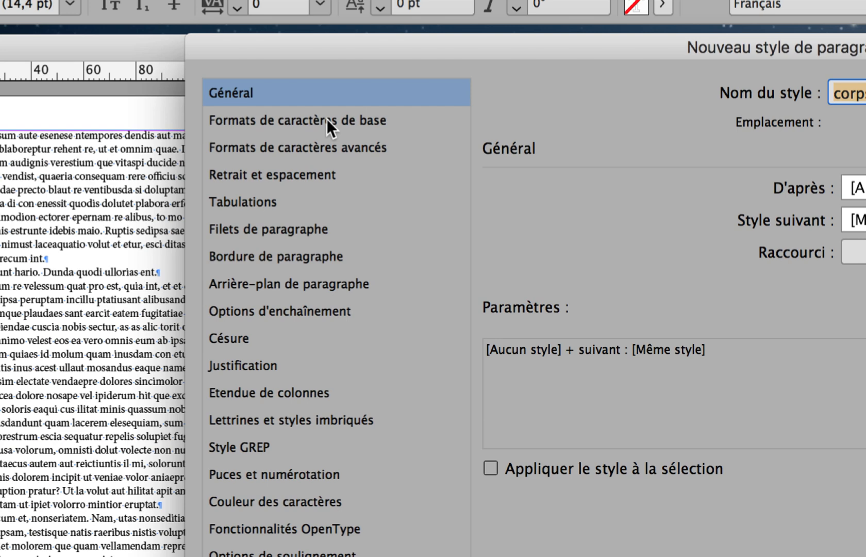
click(326, 121)
click(337, 132)
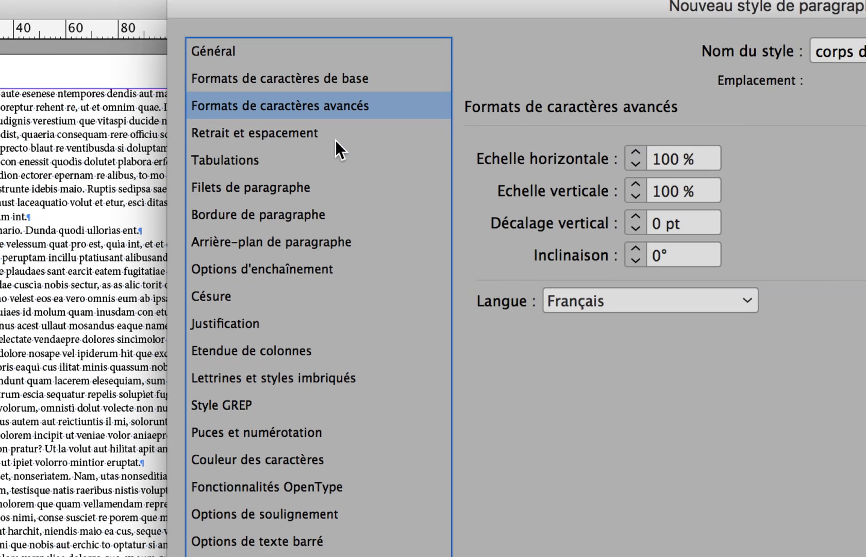
click(332, 159)
click(330, 186)
click(328, 212)
click(332, 166)
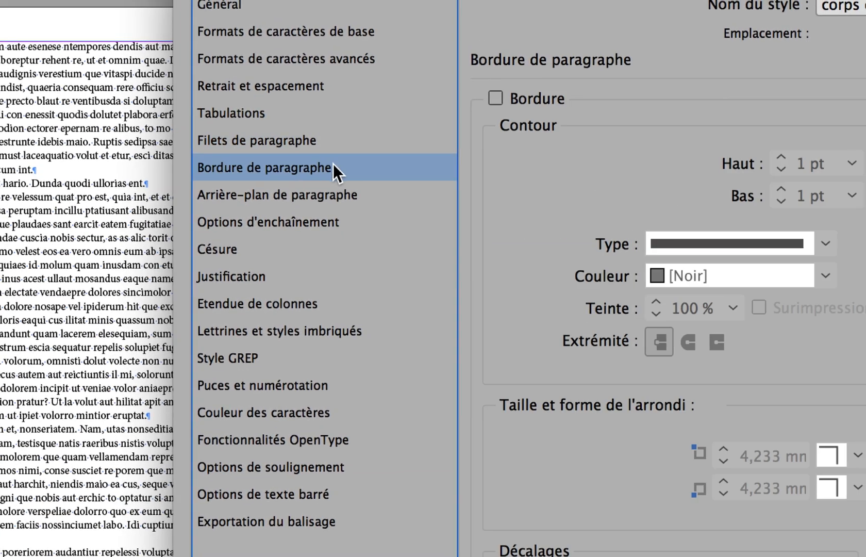
click(335, 185)
click(335, 159)
click(319, 130)
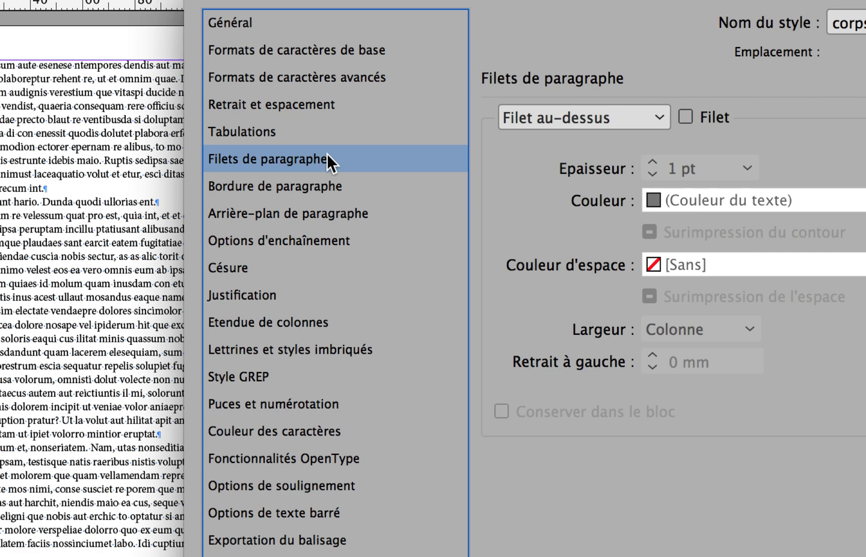
click(297, 131)
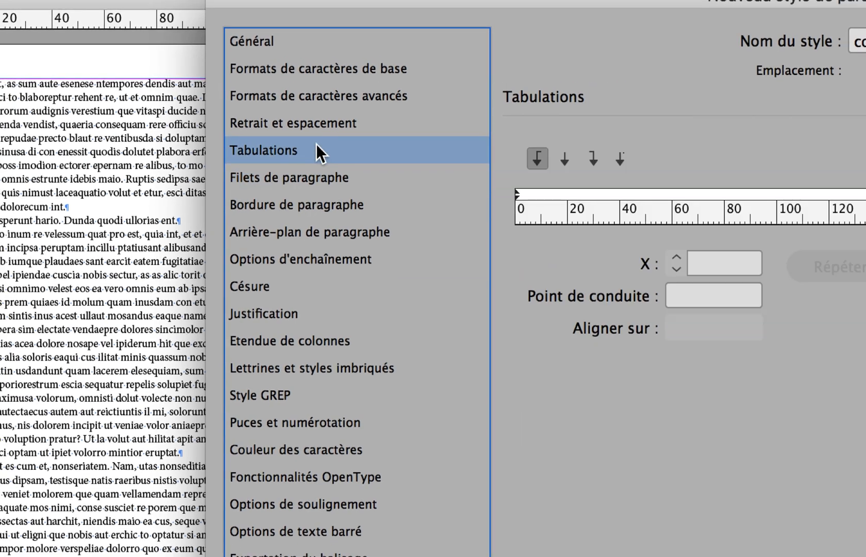
click(294, 103)
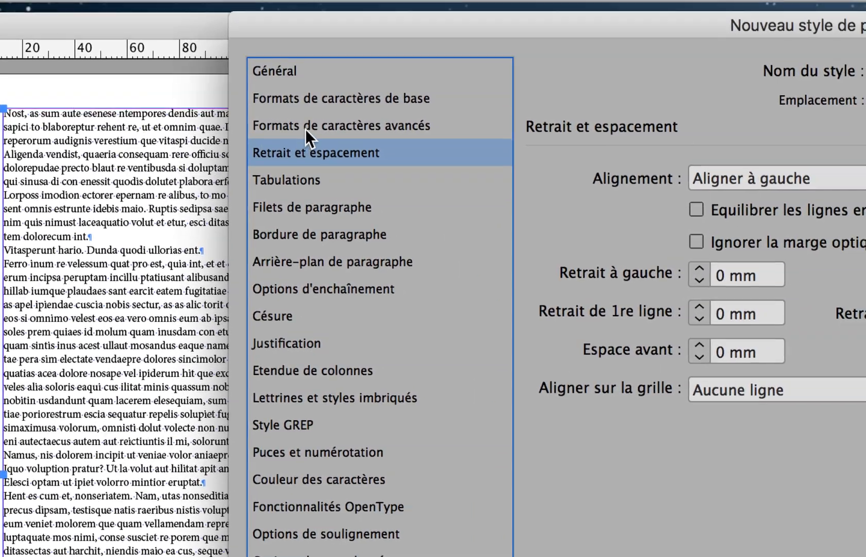
click(474, 110)
click(308, 120)
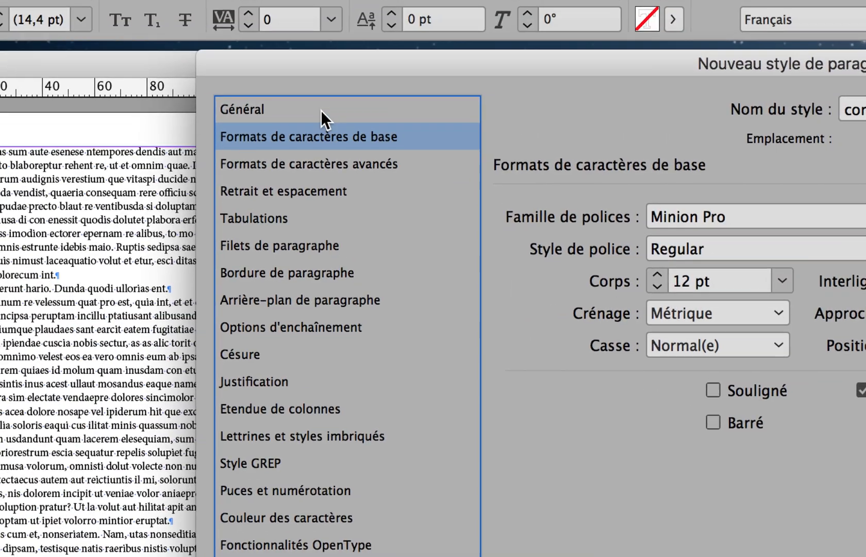
click(294, 77)
click(294, 103)
click(292, 129)
click(319, 137)
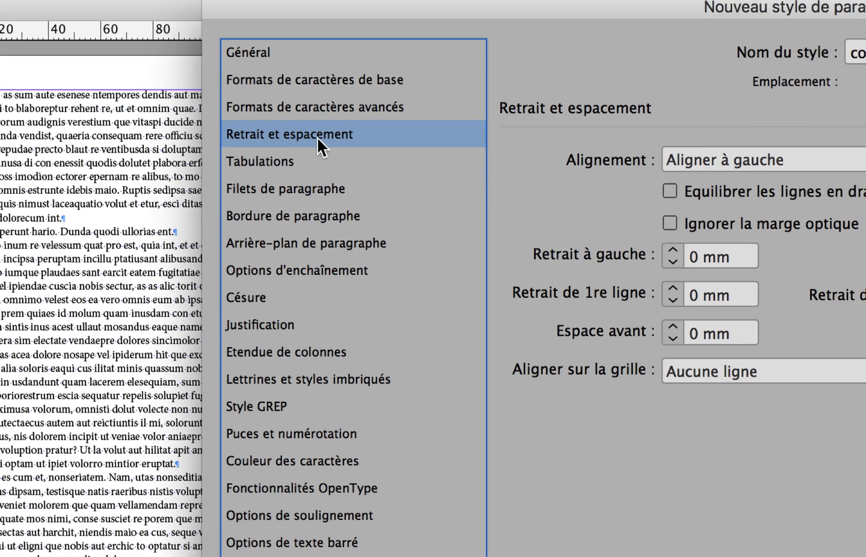
click(488, 103)
click(513, 76)
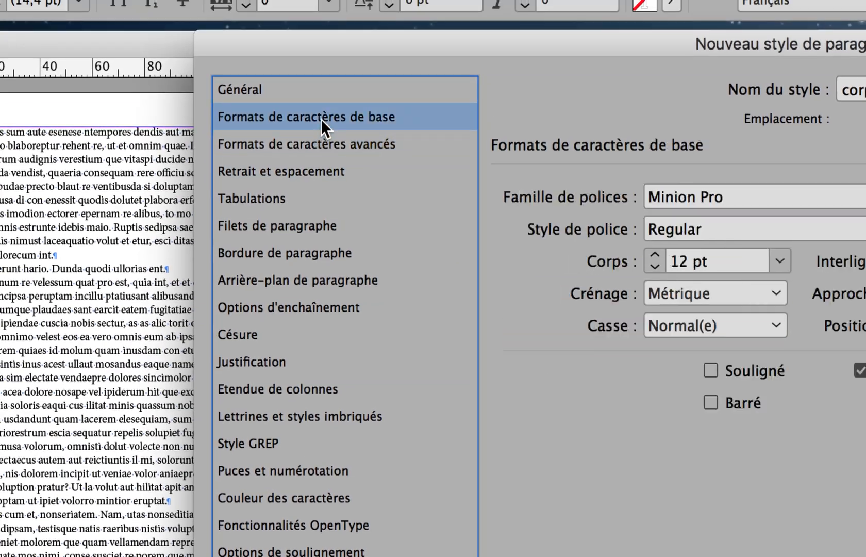
click(292, 89)
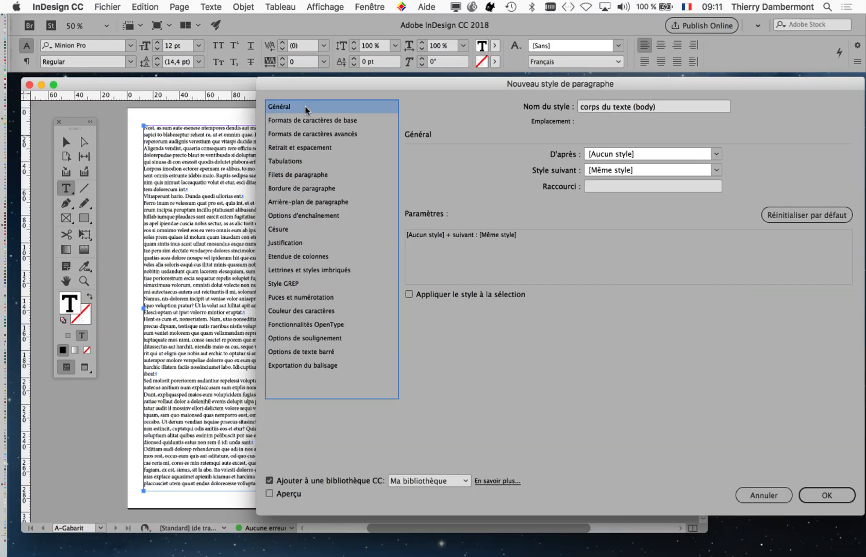
- Turn on Appliquer le style à la sélection and confirm the corps du texte (body) style
drag(388, 80, 245, 80)
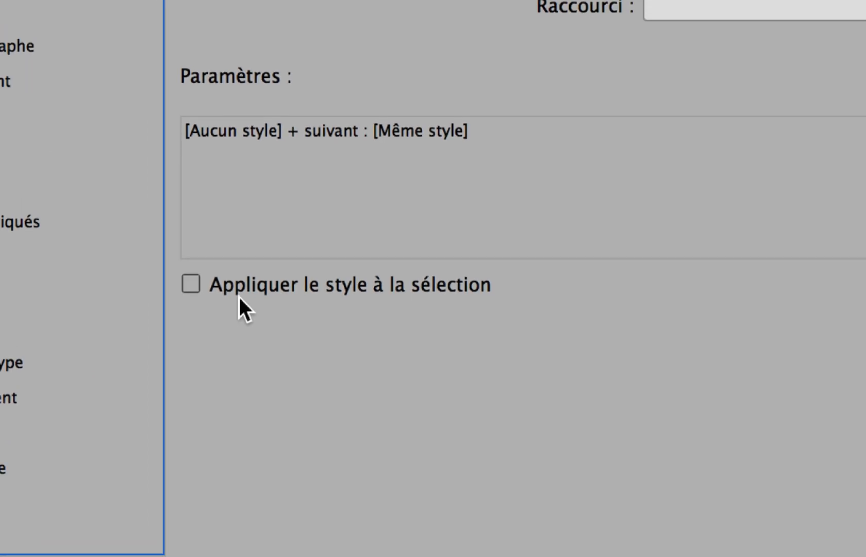
click(240, 296)
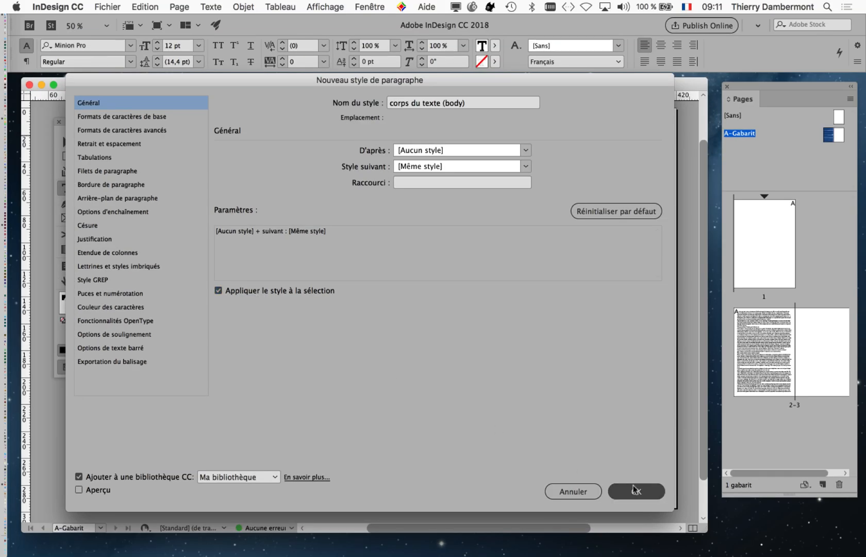
click(634, 490)
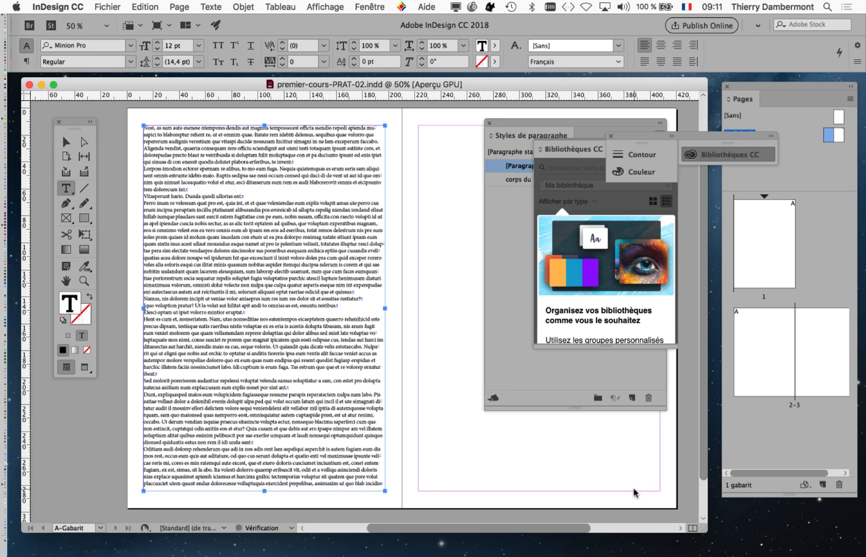
- Close the CC Libraries panel and place the cursor back in the body text
click(610, 138)
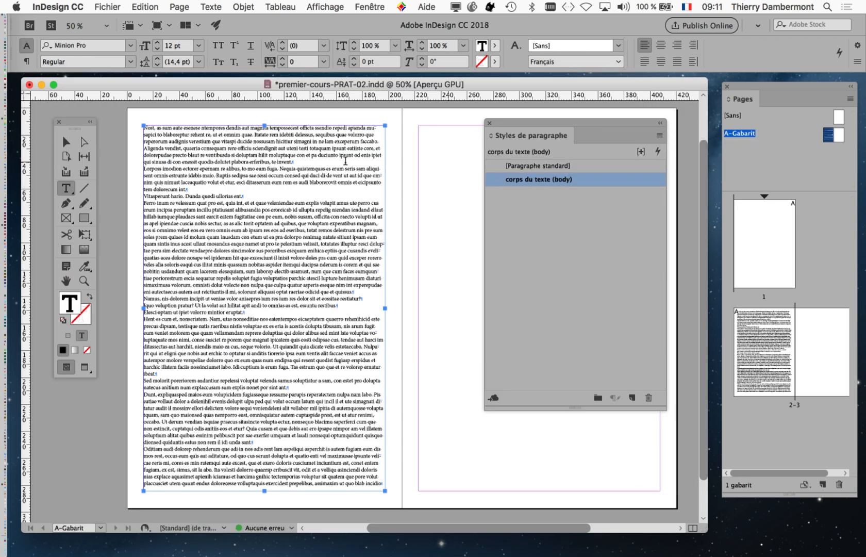
click(220, 216)
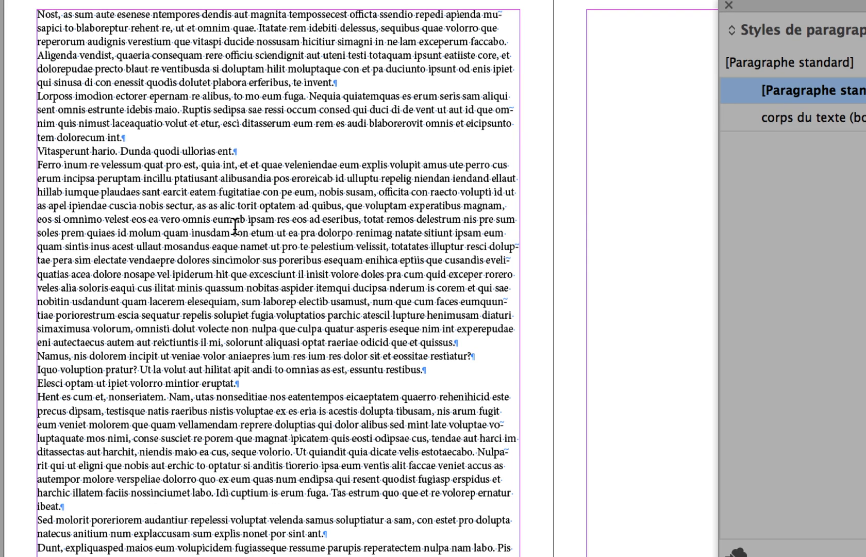
- Select the whole story and apply the 'corps du texte (body)' paragraph style to it
key(ctrl+a)
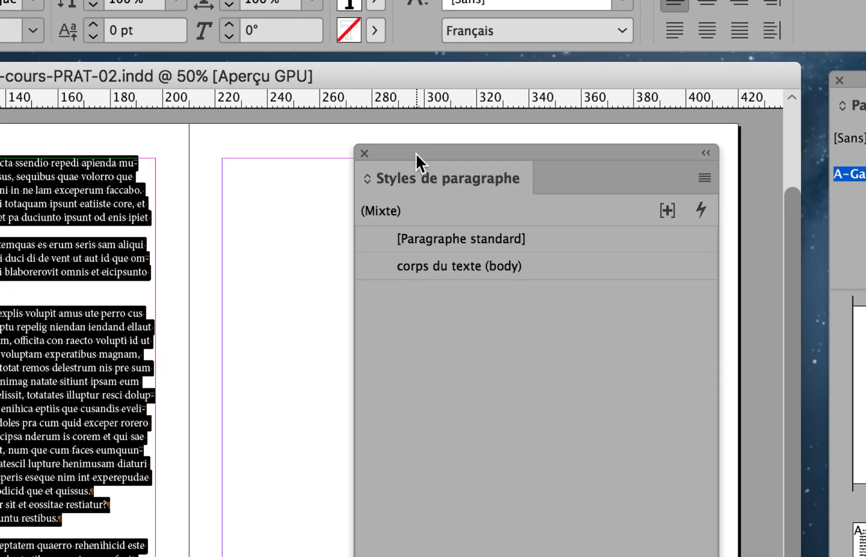
drag(781, 5, 571, 4)
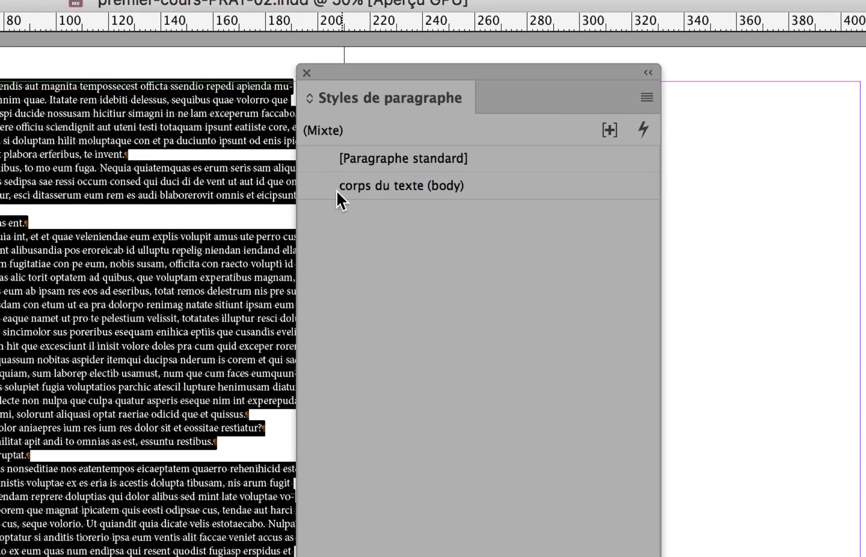
click(381, 267)
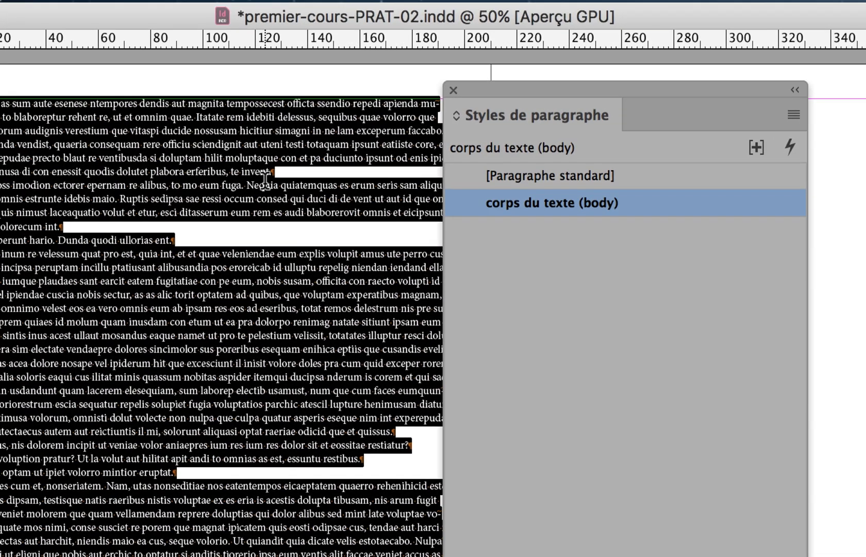
click(244, 184)
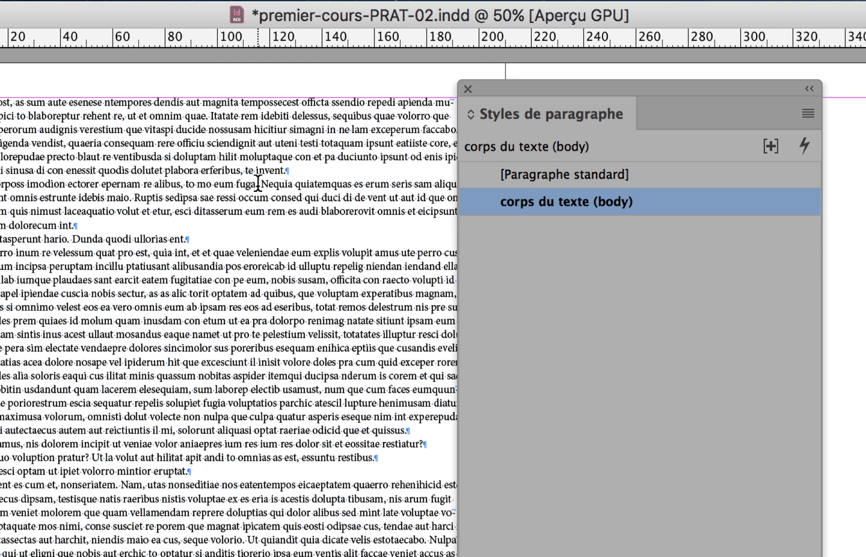
key(super+a)
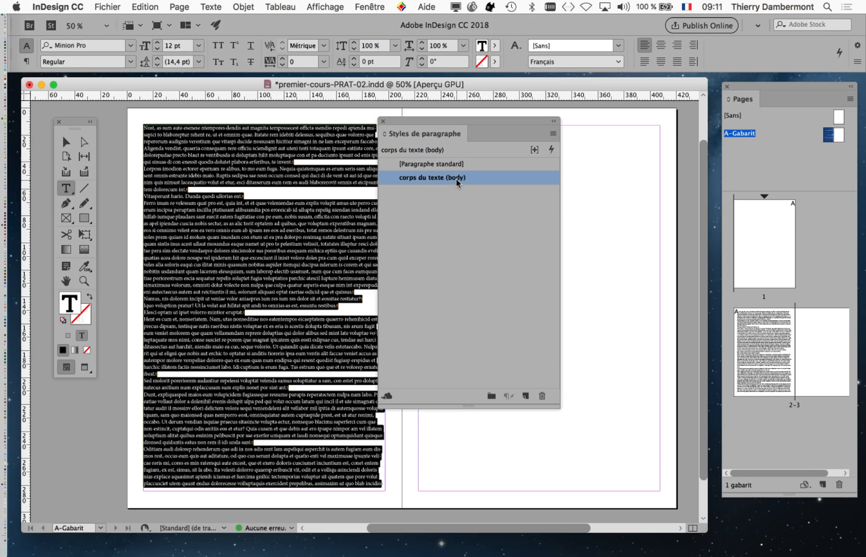
- Narrow the Paragraph Styles panel and move the widened Pages panel to the right screen edge
drag(559, 407, 522, 421)
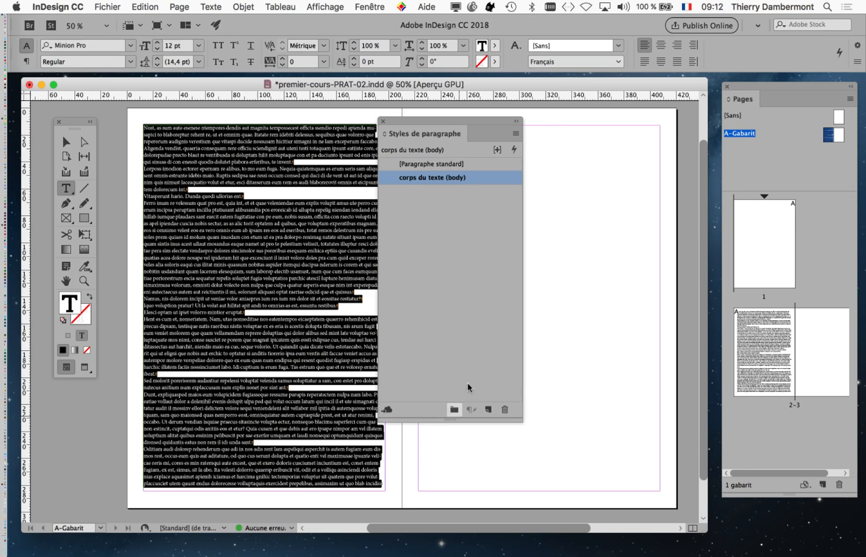
drag(742, 84, 586, 93)
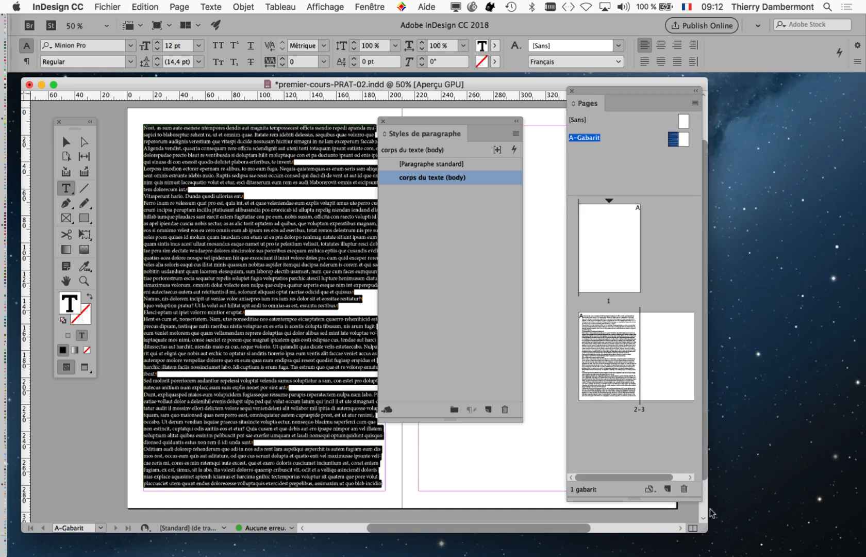
drag(700, 497, 808, 480)
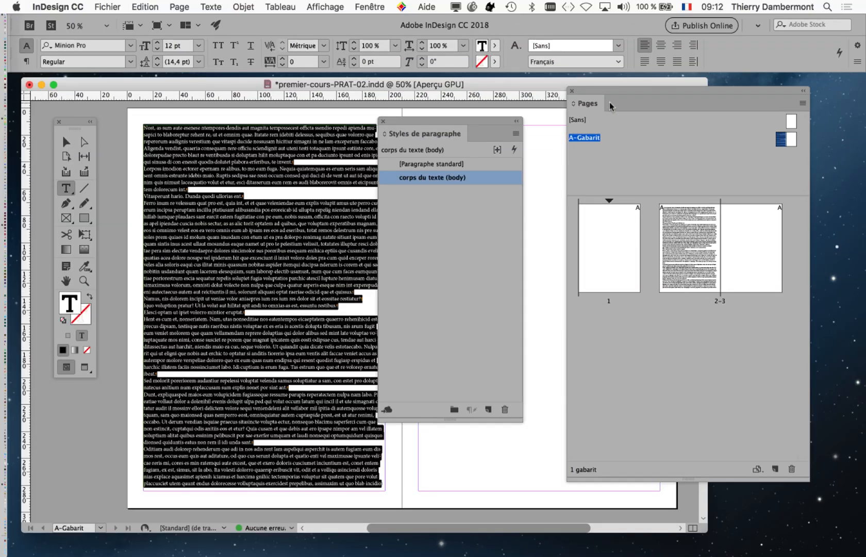
drag(602, 89, 658, 103)
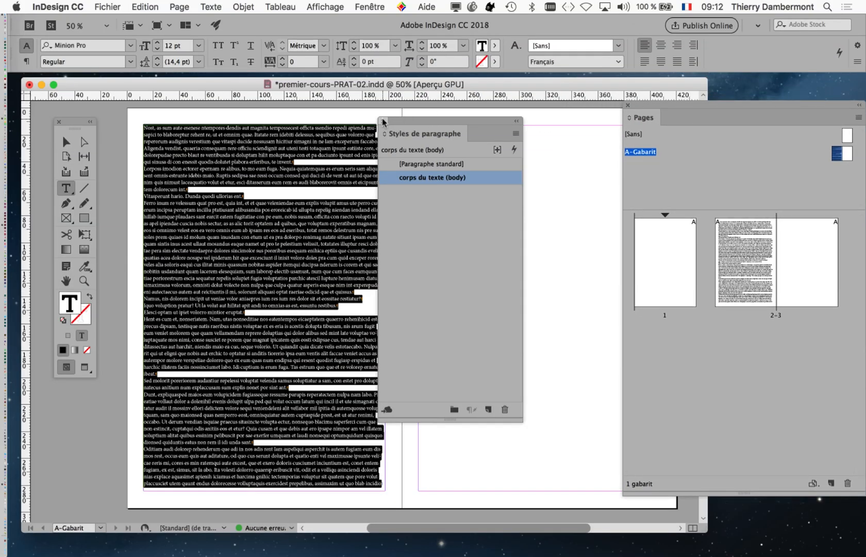
- Close the Paragraph Styles panel and shrink the Pages panel so thumbnails stack vertically
click(382, 121)
drag(713, 106, 632, 119)
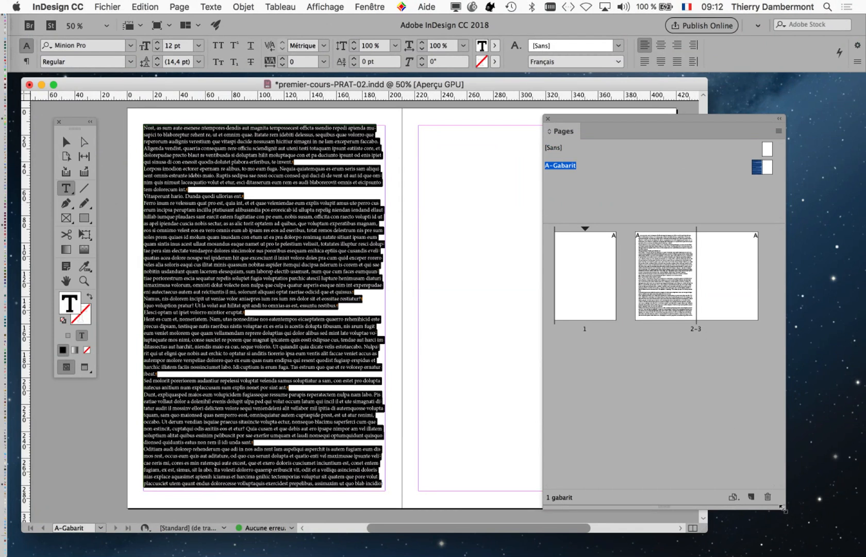
drag(783, 508, 693, 469)
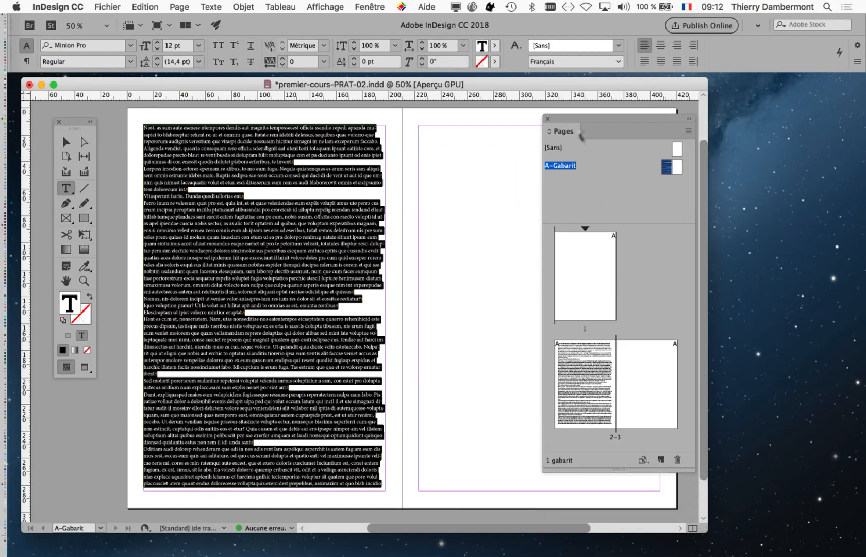